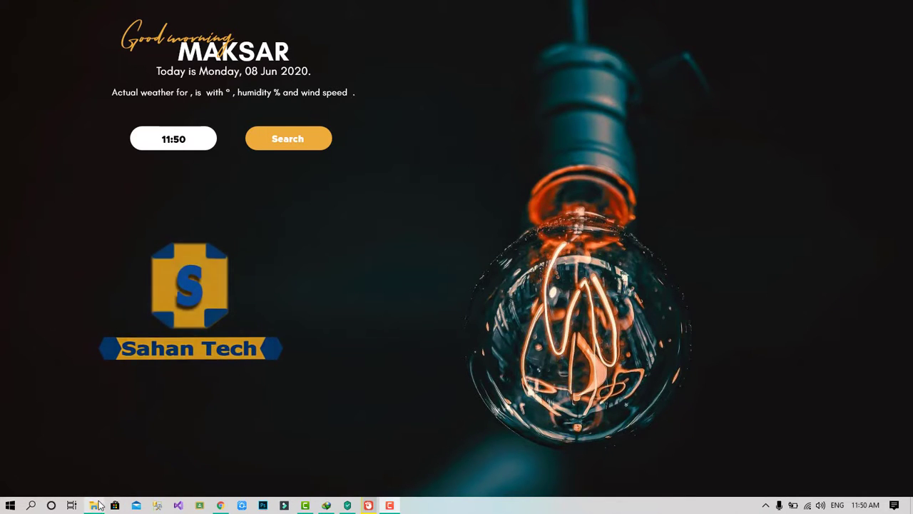
- Open the Computer Management console for This PC from File Explorer and maximize its window
mouse_move(94, 505)
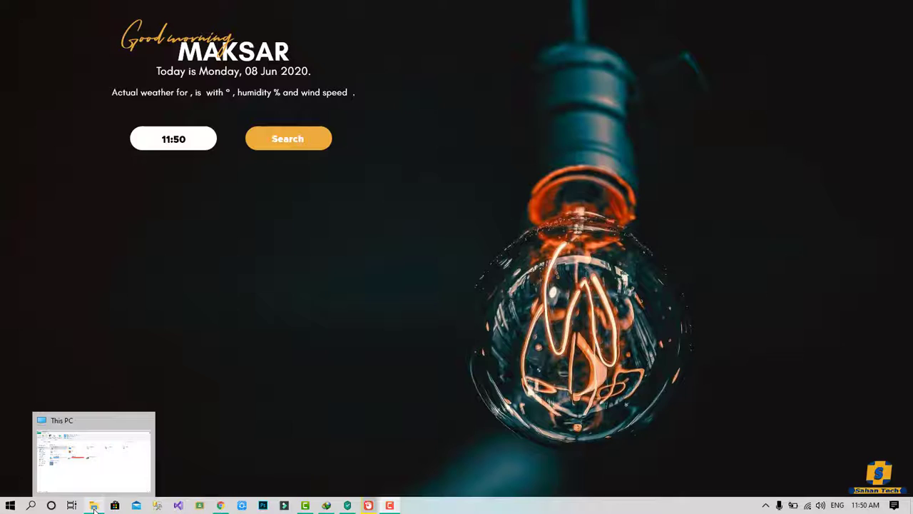
click(94, 505)
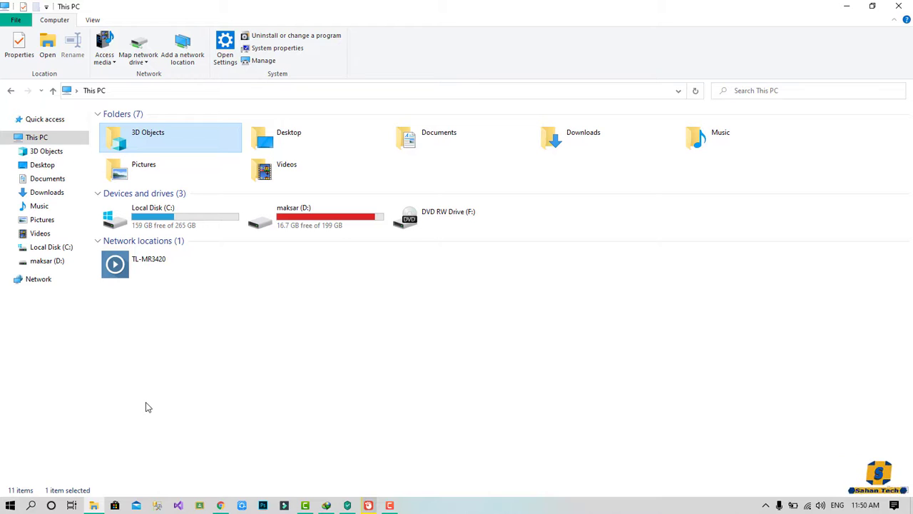
click(38, 140)
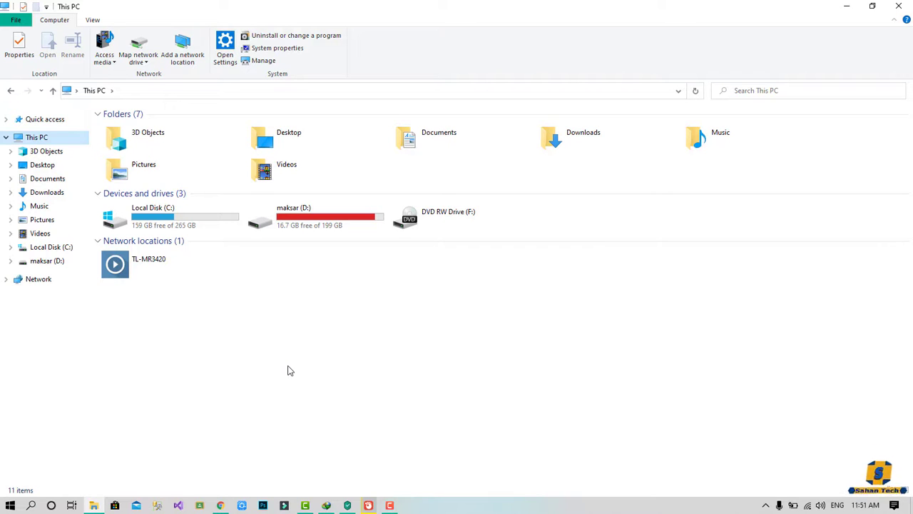
right_click(44, 139)
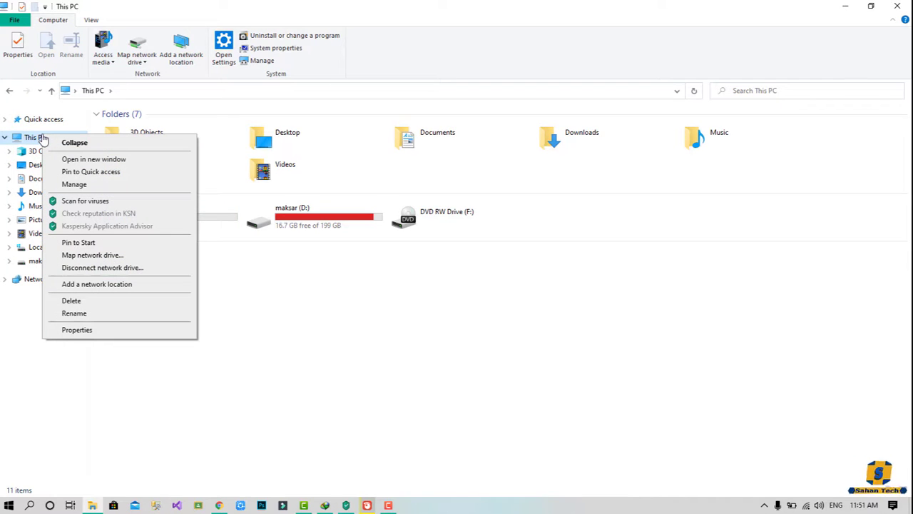
click(72, 187)
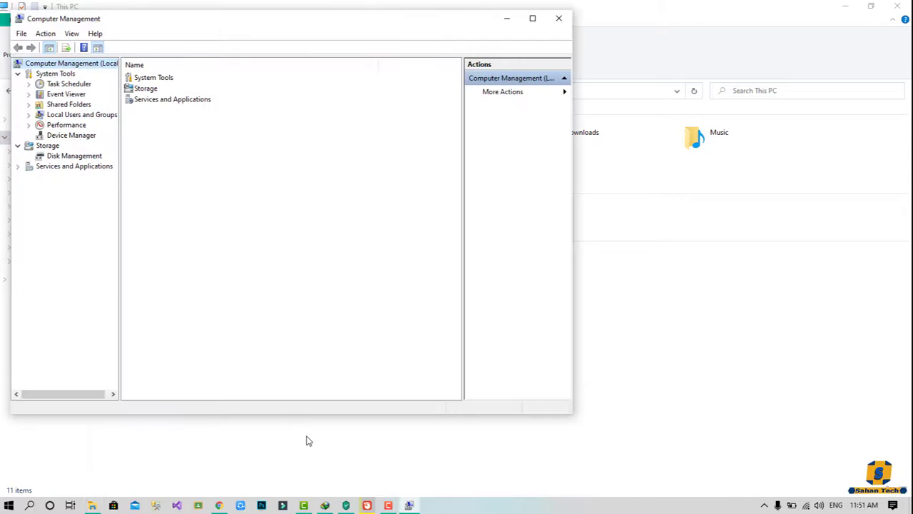
click(533, 19)
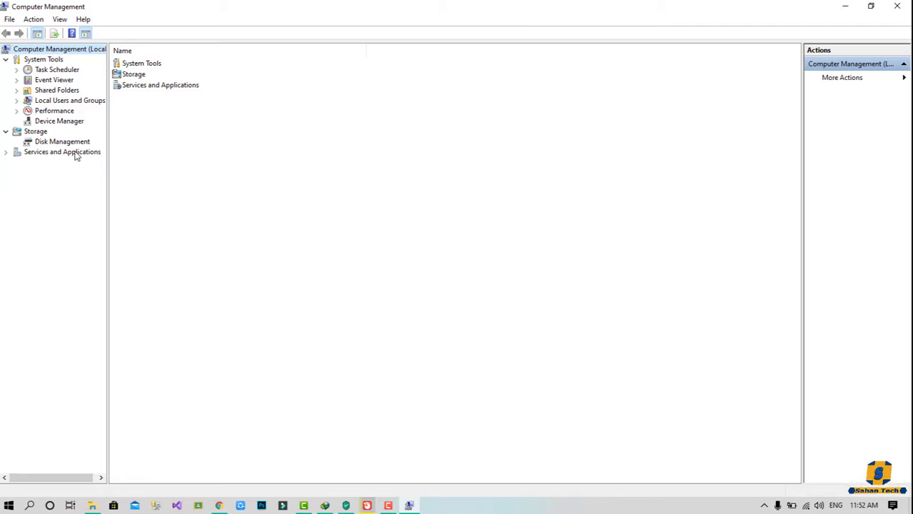
- Open Disk Management under Storage and compare its partitions with the drives listed in This PC
click(35, 133)
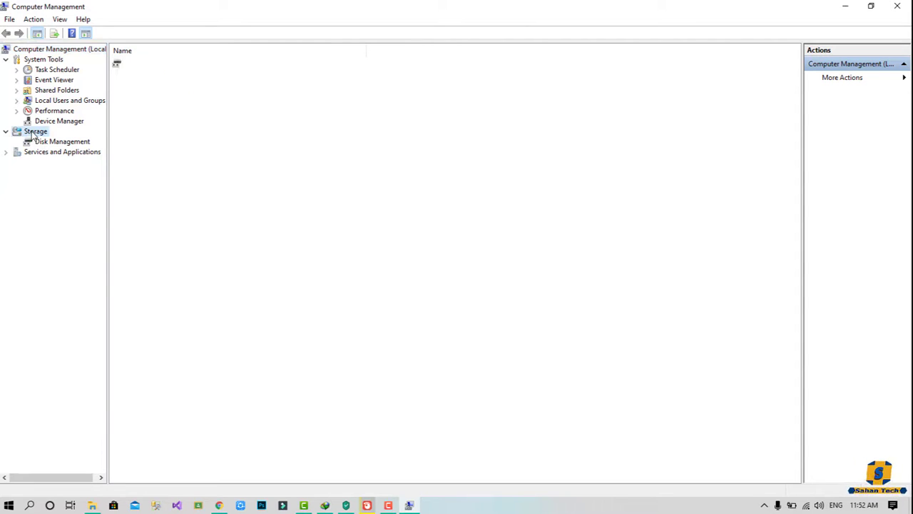
click(57, 142)
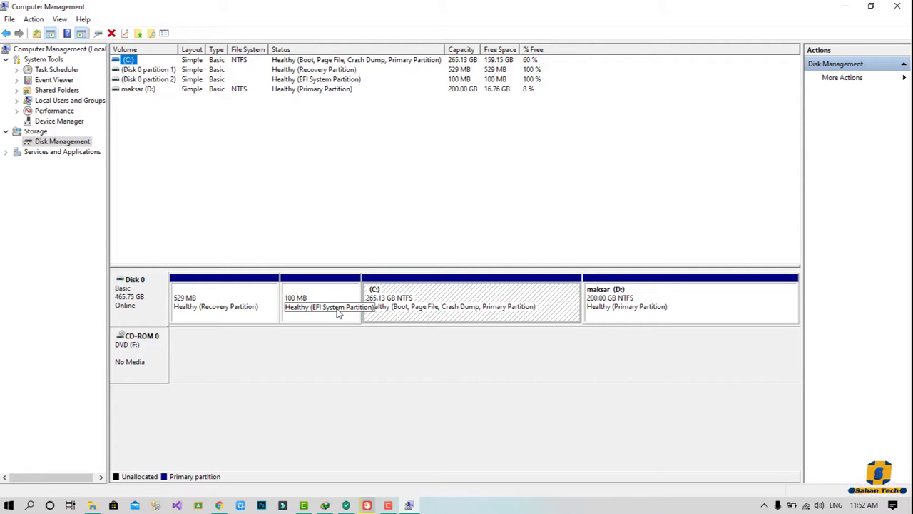
click(843, 6)
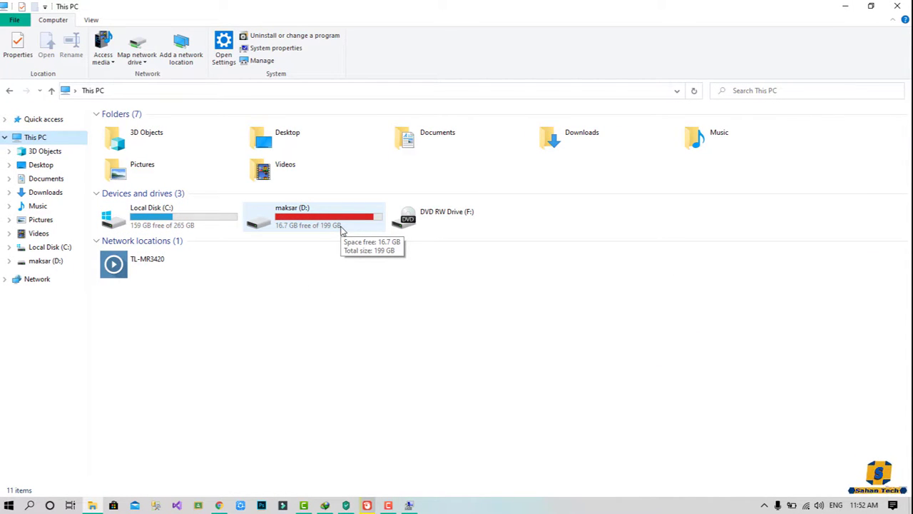
click(409, 505)
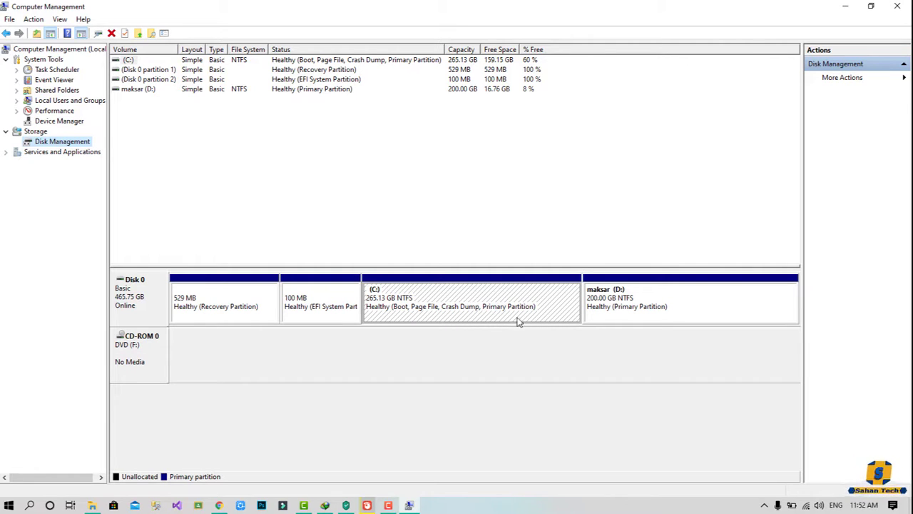
- Start shrinking the C: volume and open Calculator beside the shrink dialog
right_click(483, 284)
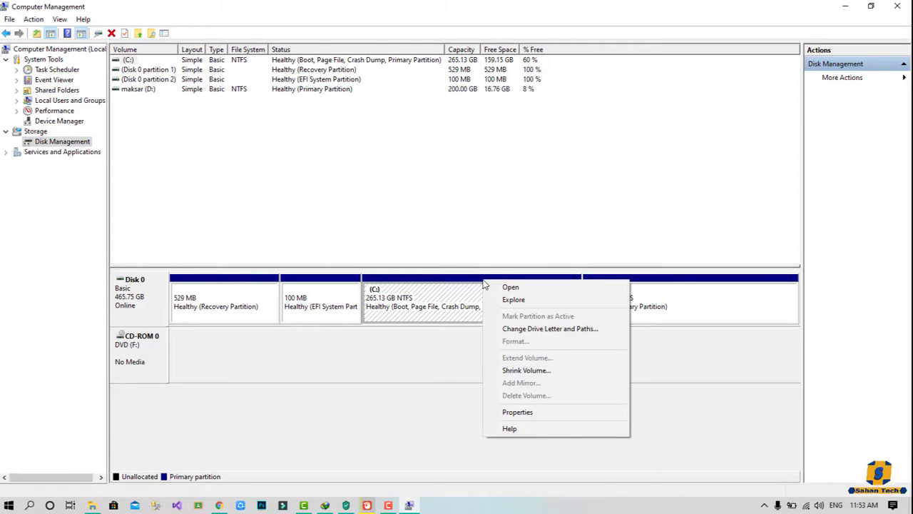
click(539, 371)
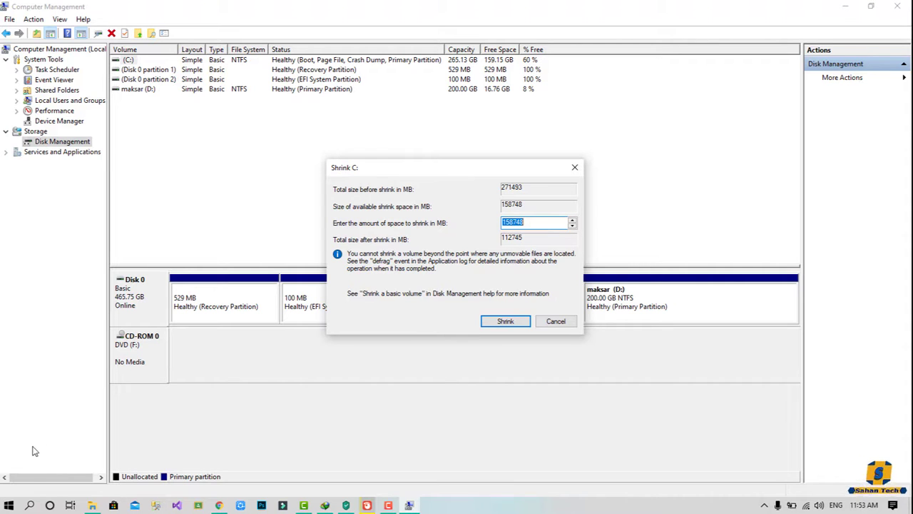
click(30, 505)
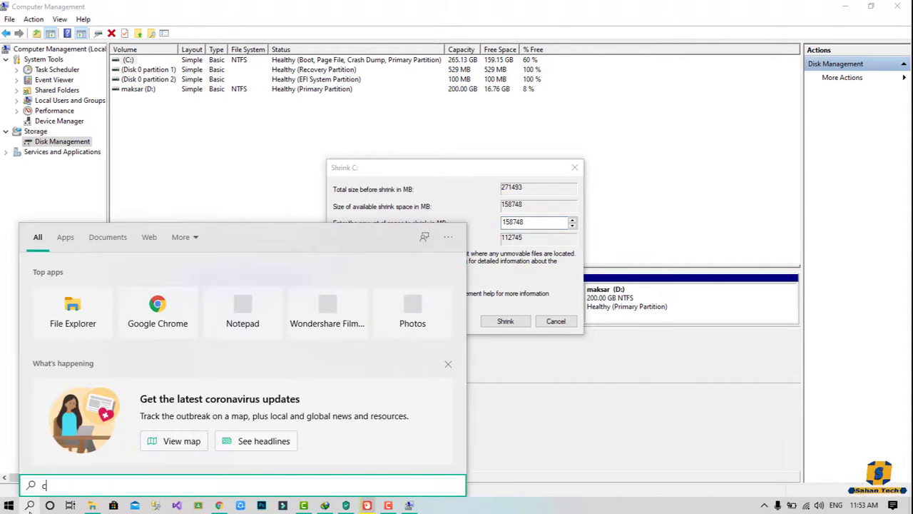
text(cal)
key(Return)
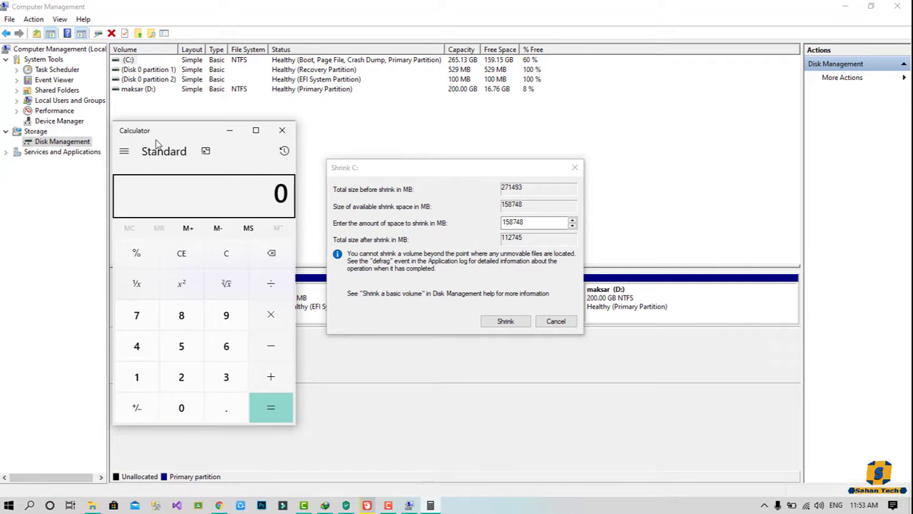
drag(168, 136, 176, 116)
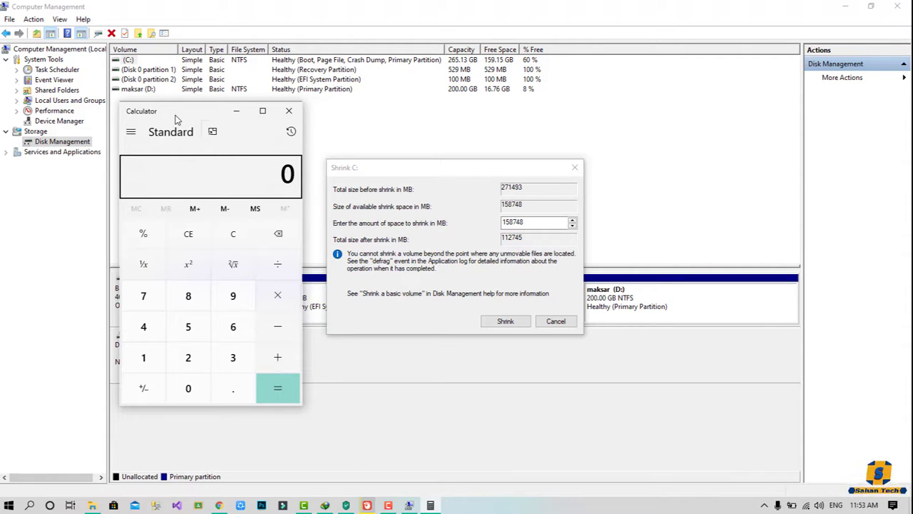
- Calculate 1024 × 20 in Calculator to convert 20 GB to megabytes
click(143, 357)
click(188, 388)
click(188, 368)
click(149, 330)
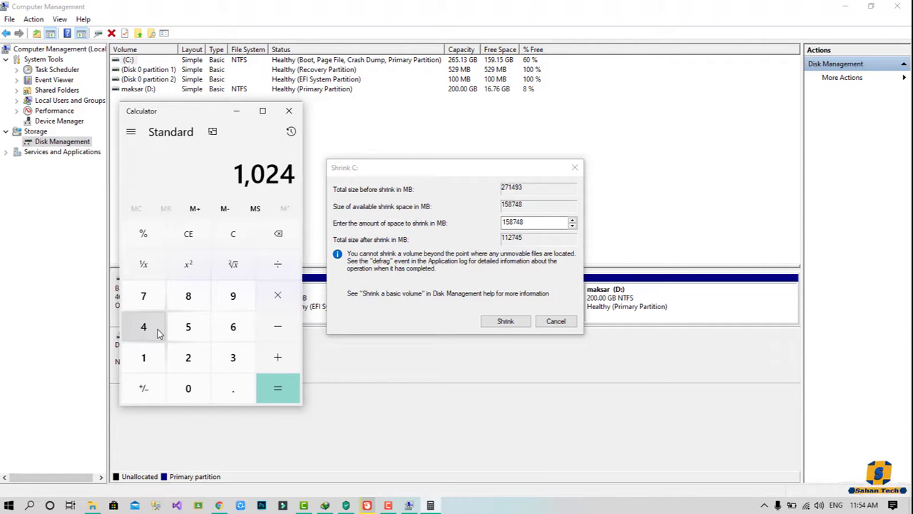
click(278, 301)
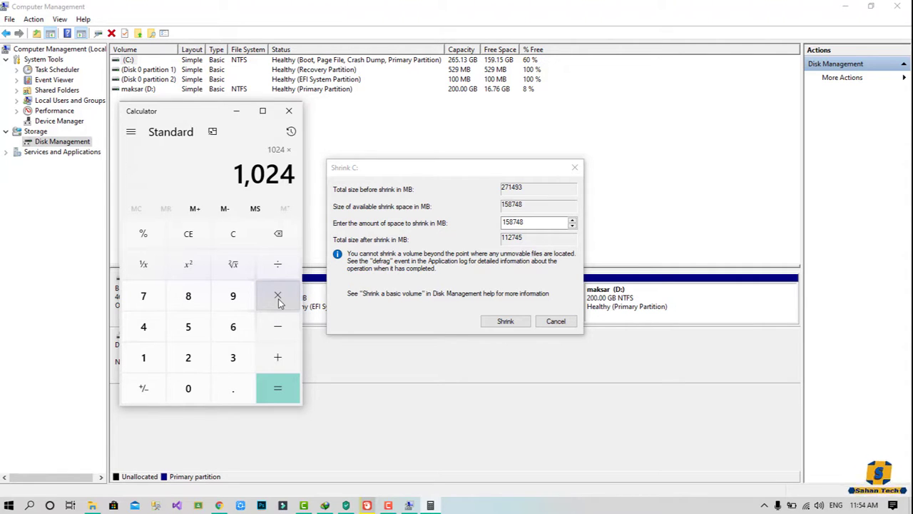
click(206, 365)
click(197, 385)
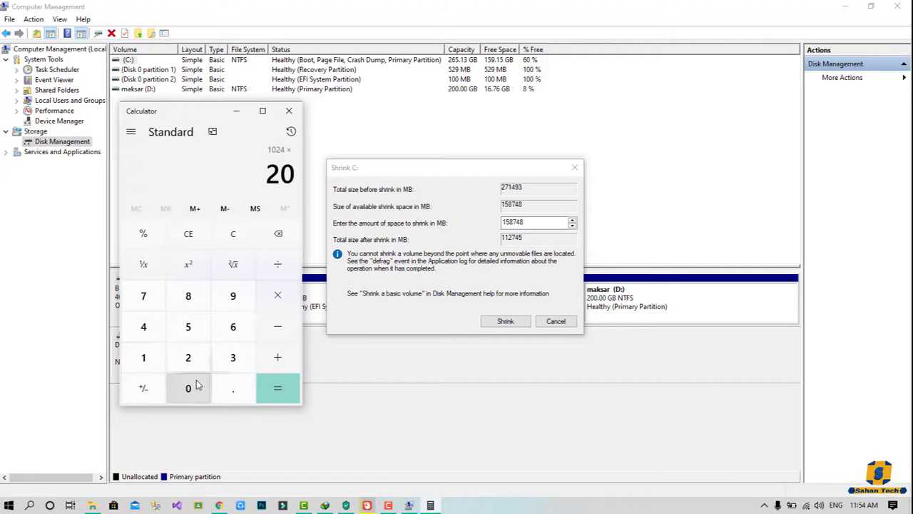
click(288, 391)
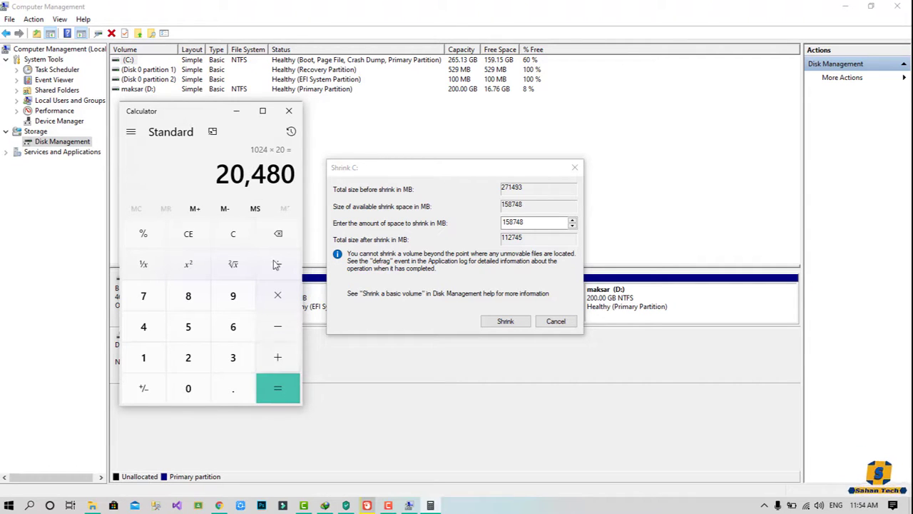
- Clear the amount of space to shrink and try to paste the copied Calculator result there
click(268, 183)
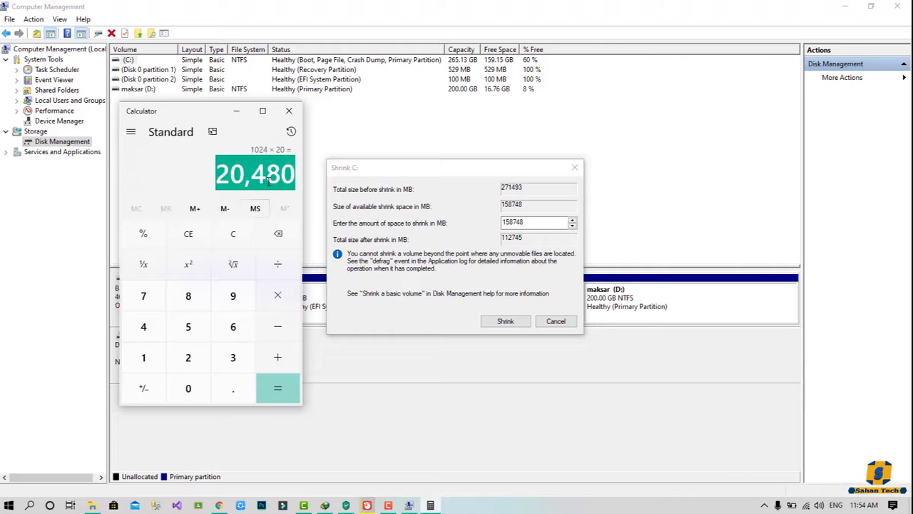
right_click(262, 172)
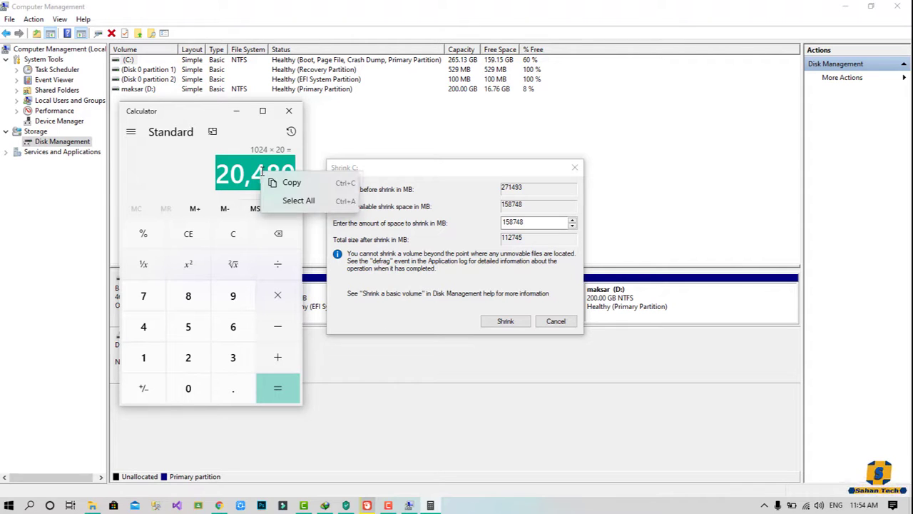
click(319, 183)
double_click(535, 222)
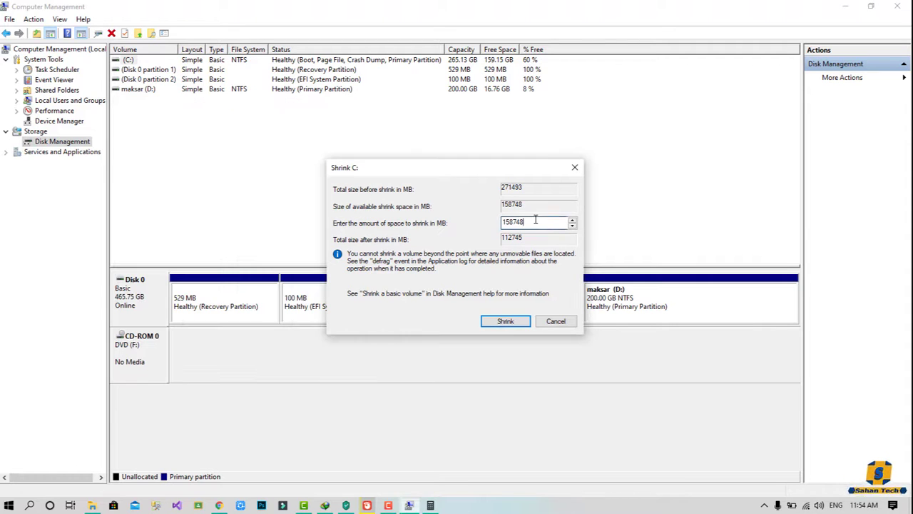
key(BackSpace)
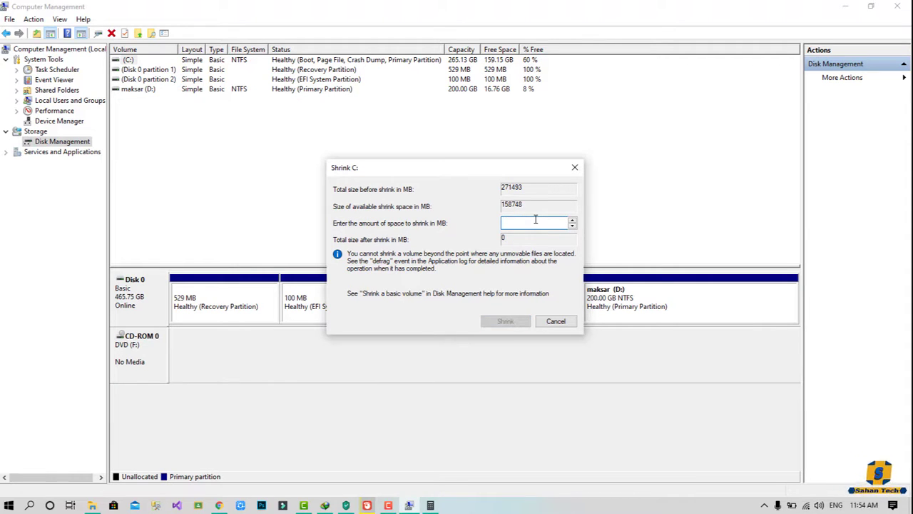
key(ctrl+v)
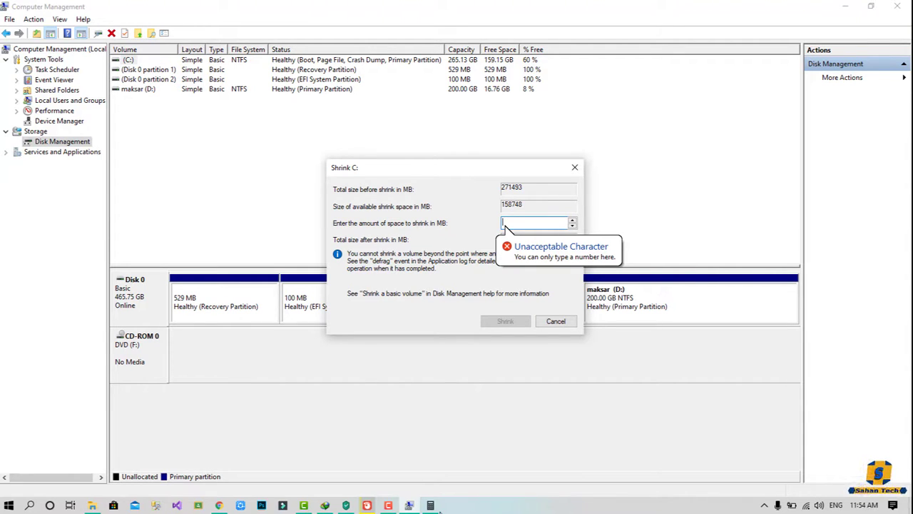
- Set the amount of space to shrink to 20480 MB and shrink the C: volume
mouse_move(432, 507)
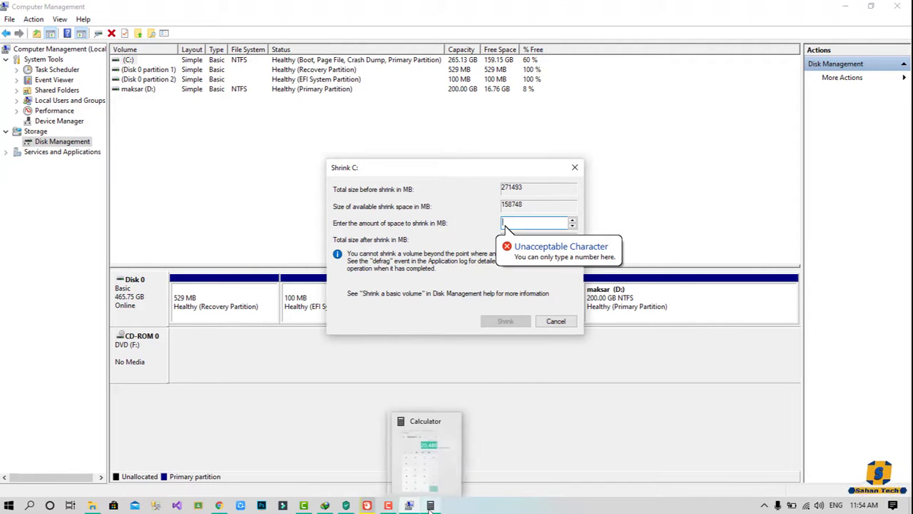
mouse_move(430, 473)
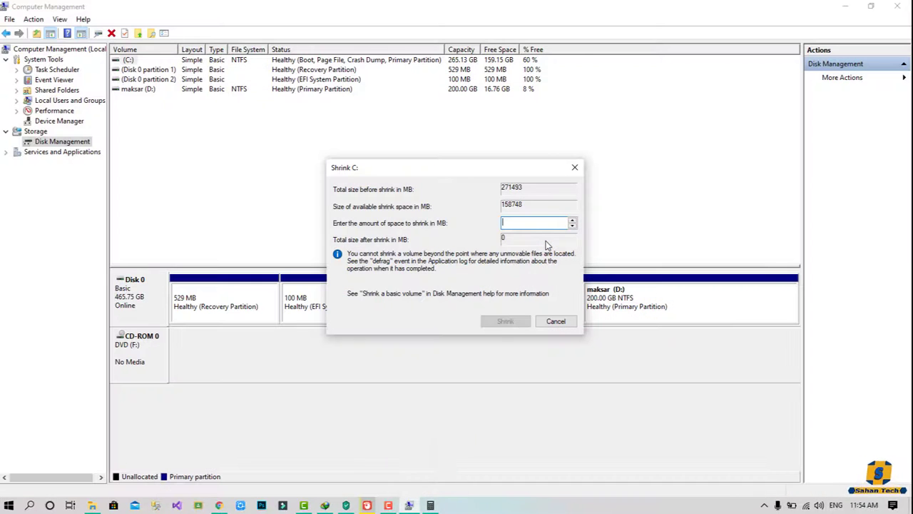
text(20480)
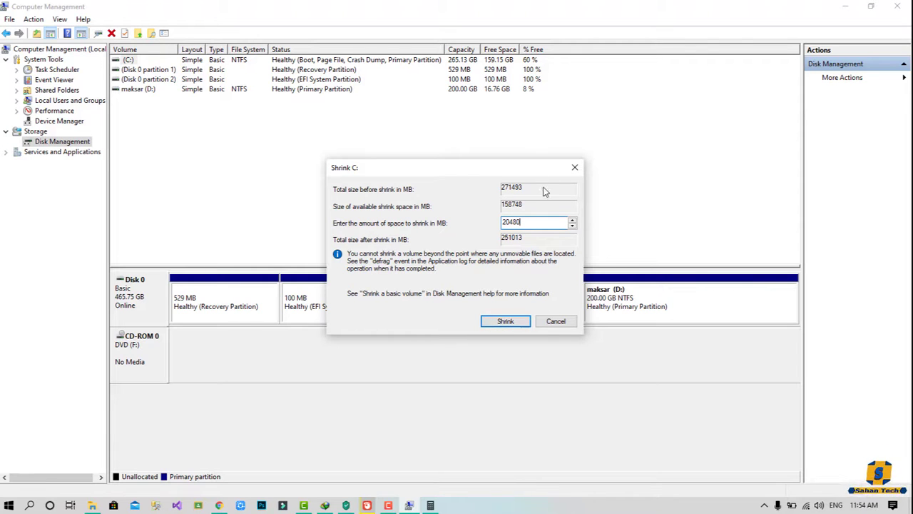
click(505, 322)
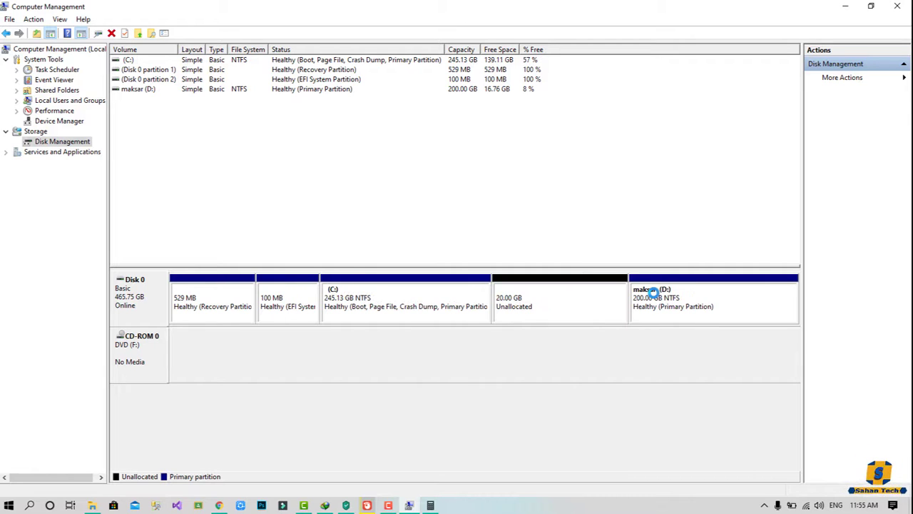
- Start a new simple volume in the unallocated space on Disk 0, accepting the size of 20480 MB
right_click(536, 281)
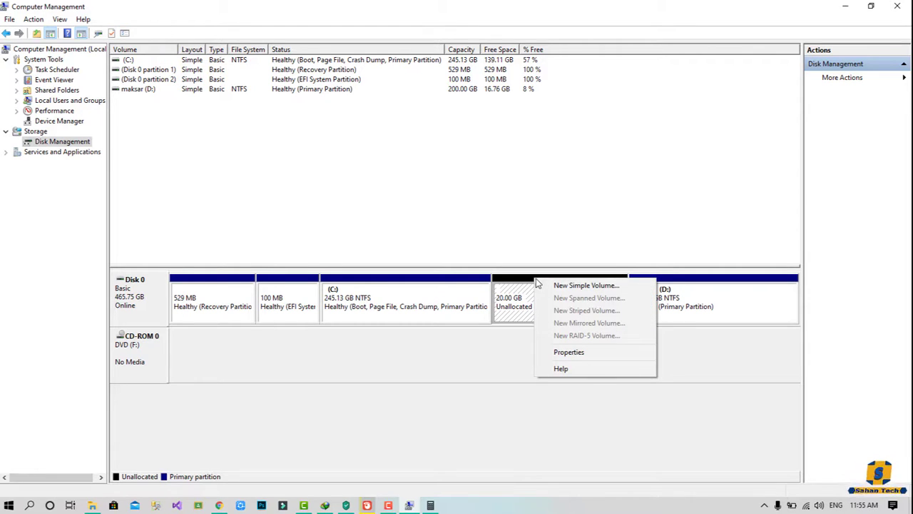
click(563, 286)
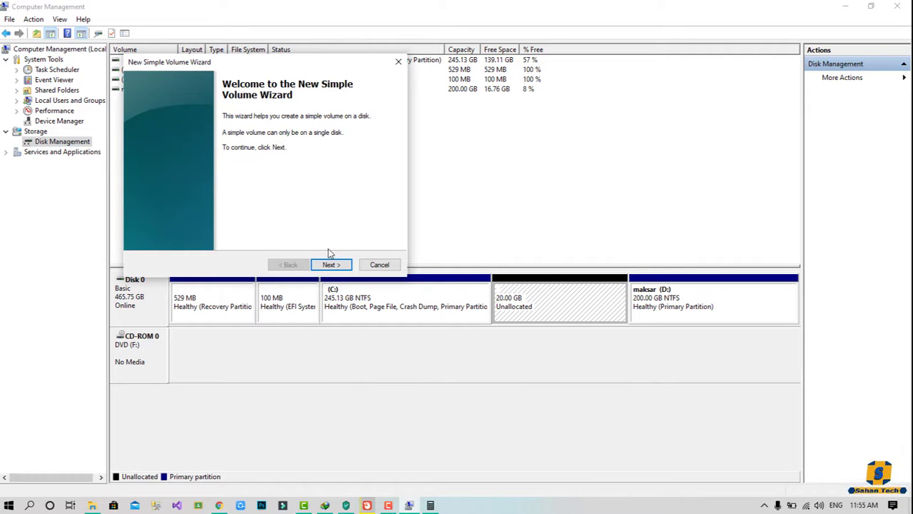
click(331, 265)
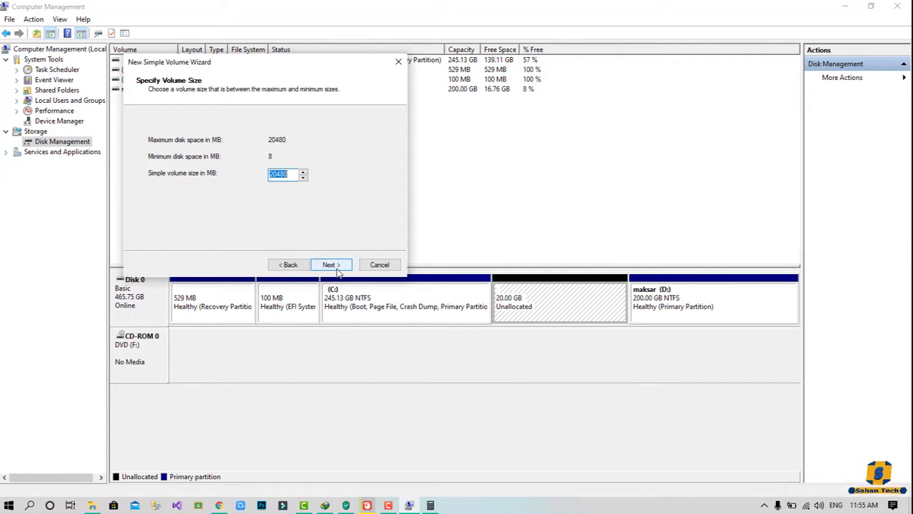
click(331, 265)
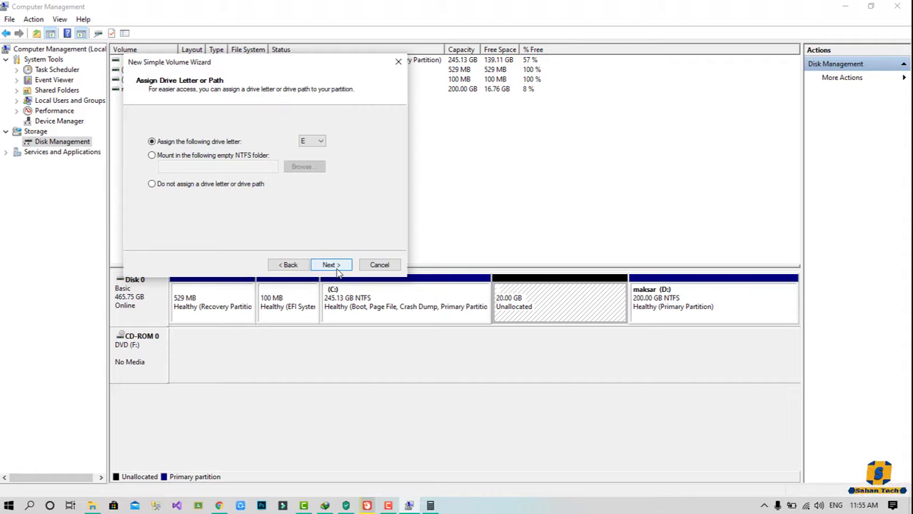
- Assign drive letter E to the new volume and continue to the partition format settings
click(321, 142)
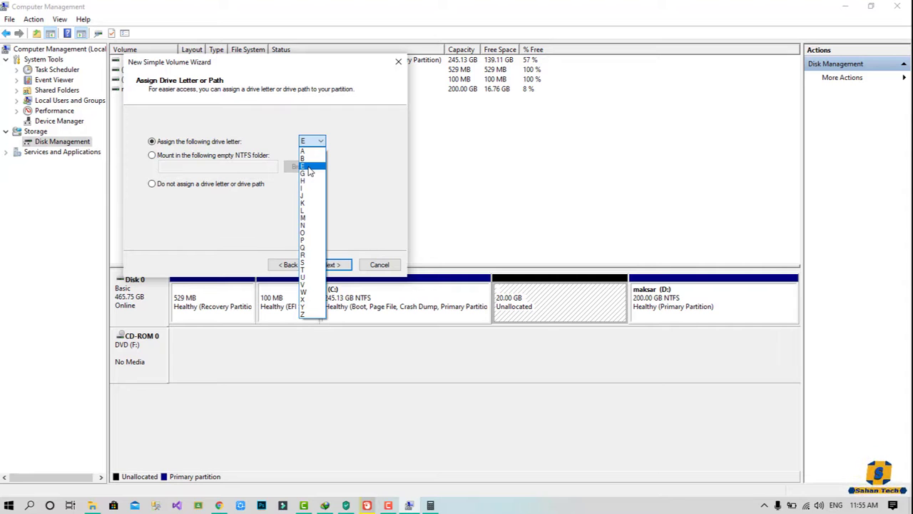
click(308, 167)
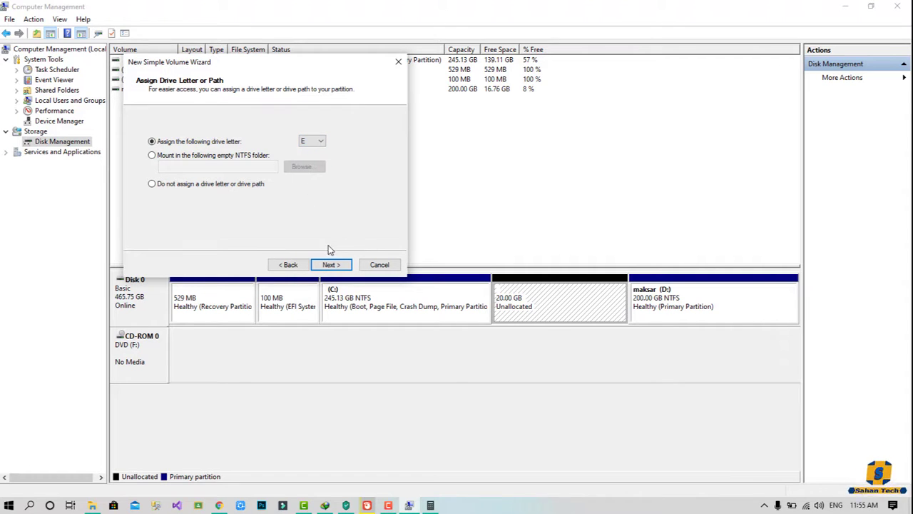
click(328, 265)
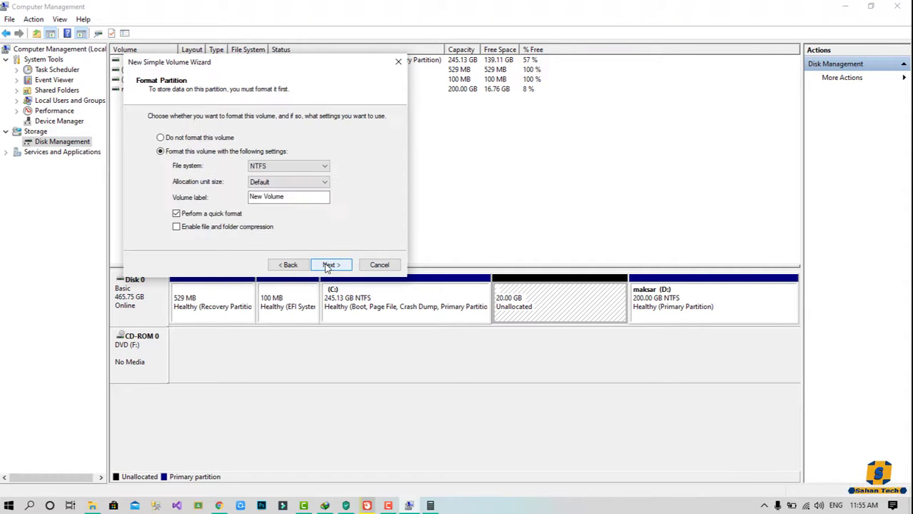
- Label the new volume Tijaabo, keep the NTFS quick format settings, and finish creating the volume
click(316, 198)
key(ctrl+a)
key(BackSpace)
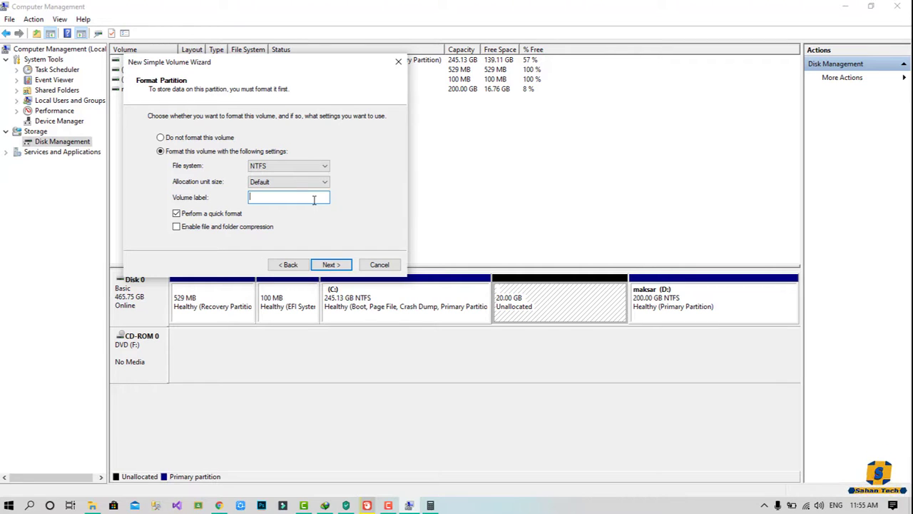
text(Tijaabo)
click(331, 264)
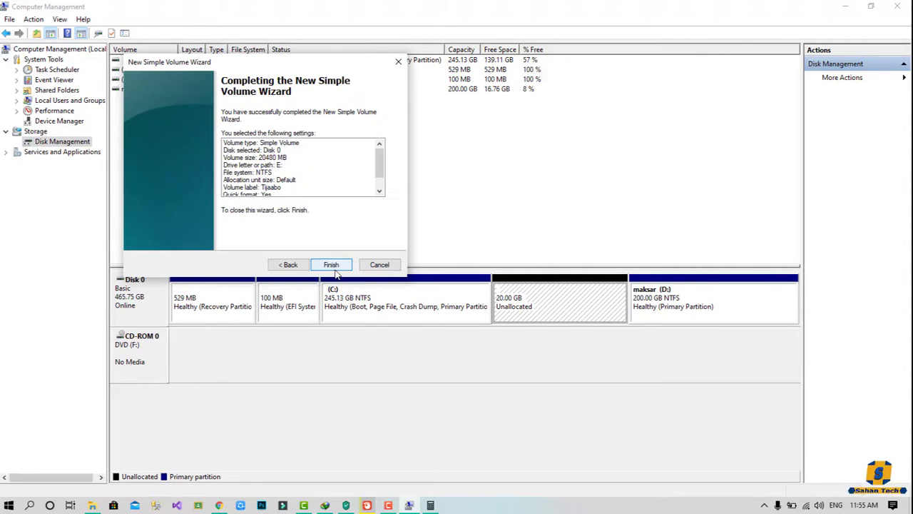
click(332, 265)
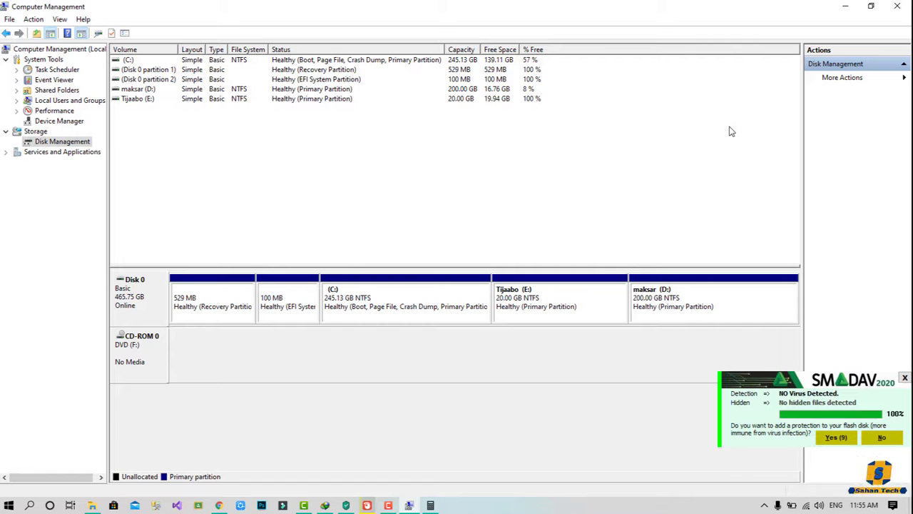
- Minimize Computer Management and Calculator to reach File Explorer, and copy 22.png from the Desktop folder to the Tijaabo (E:) drive
click(845, 6)
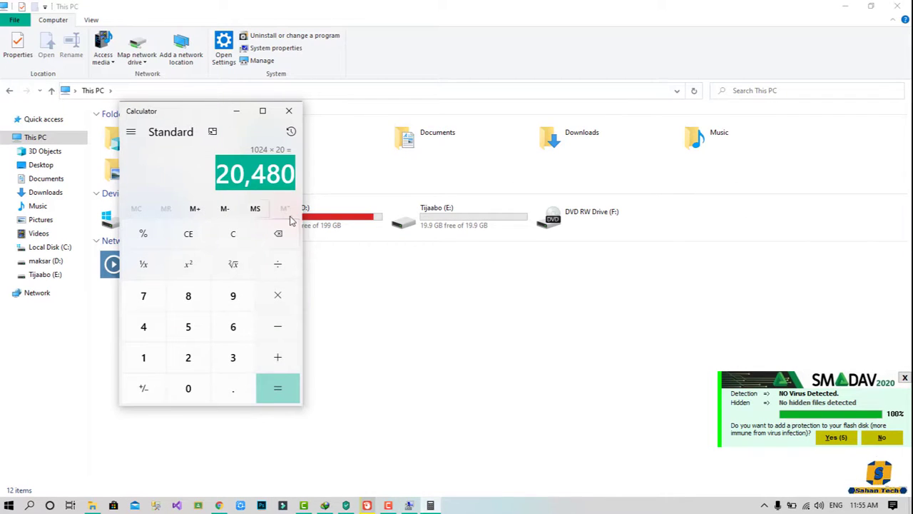
click(237, 110)
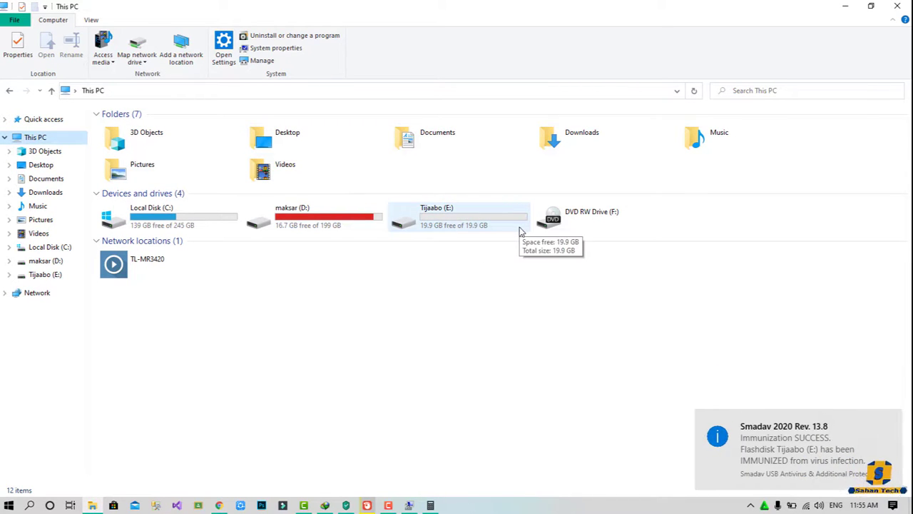
click(58, 169)
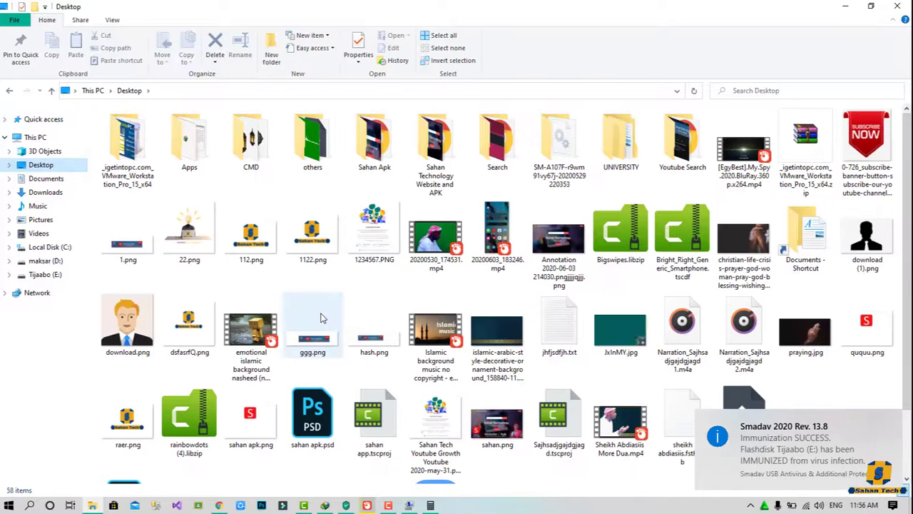
click(189, 238)
right_click(189, 237)
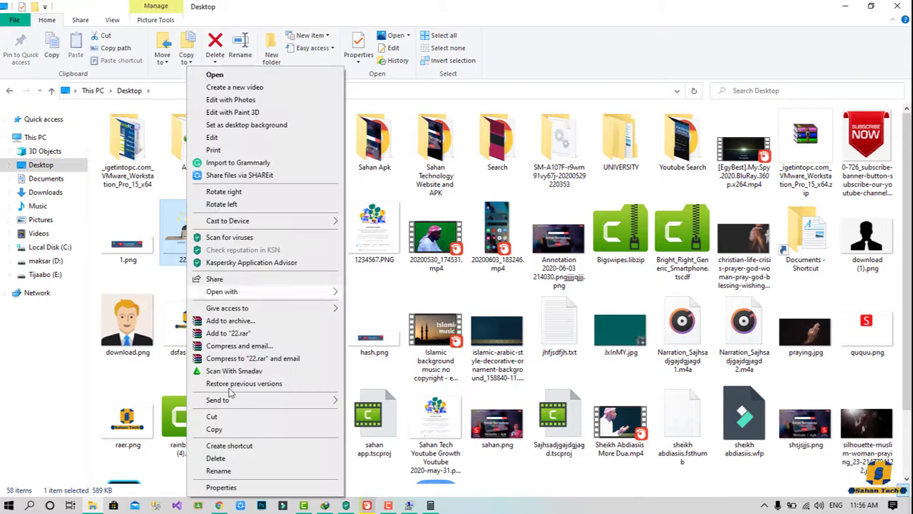
click(215, 428)
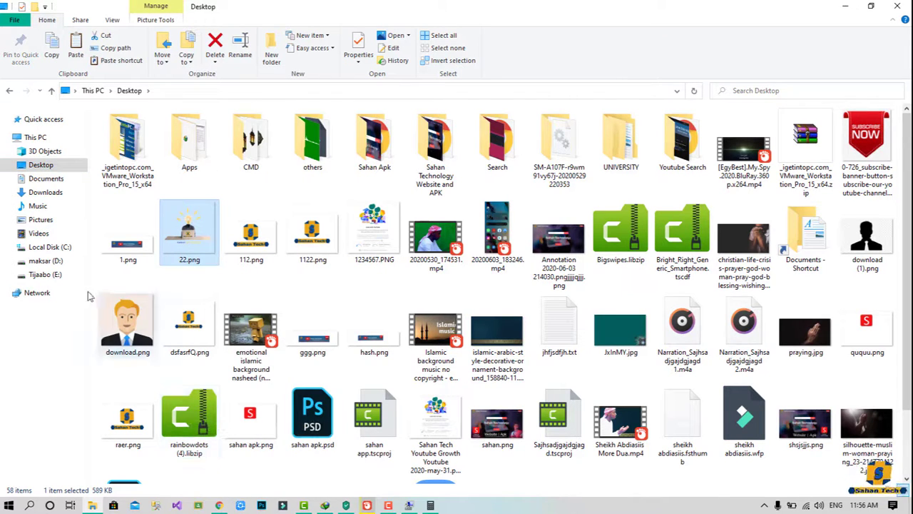
click(63, 279)
right_click(347, 250)
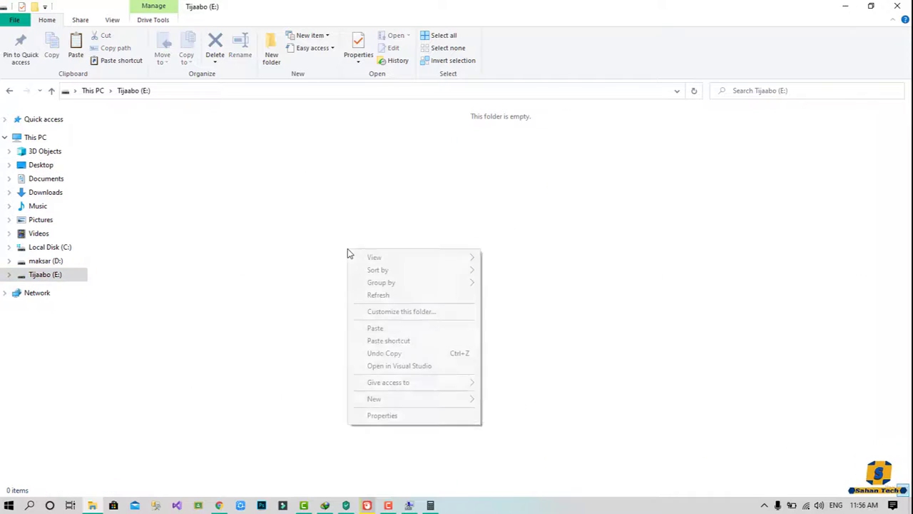
click(375, 328)
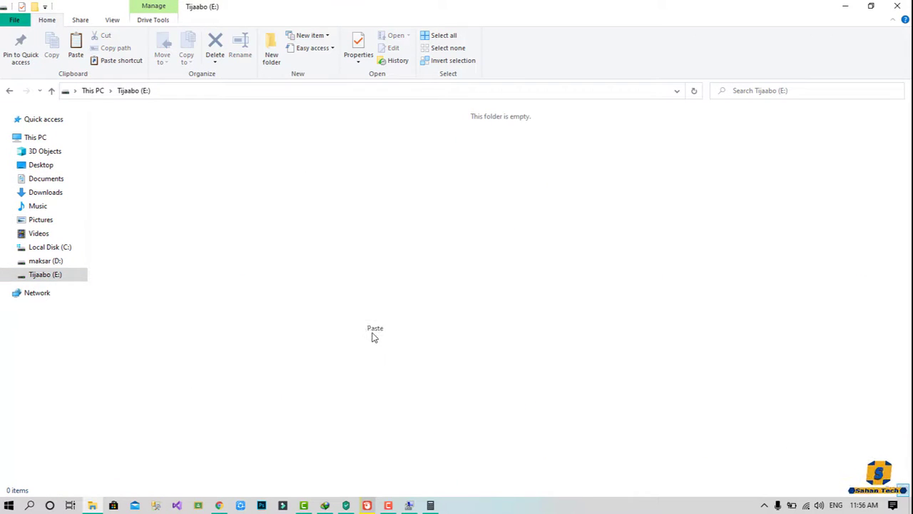
- Check the contents of the Tijaabo (E:) drive from This PC and return to the Windows desktop
click(62, 140)
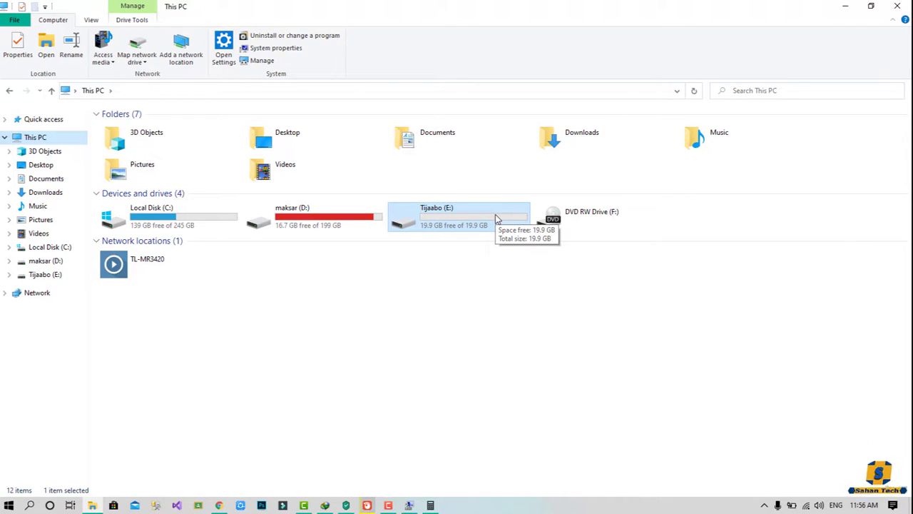
double_click(497, 218)
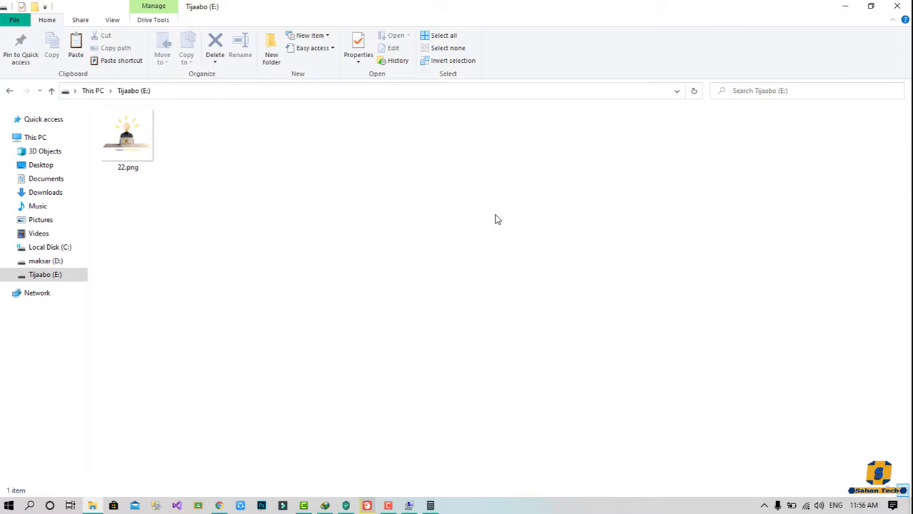
key(alt+Left)
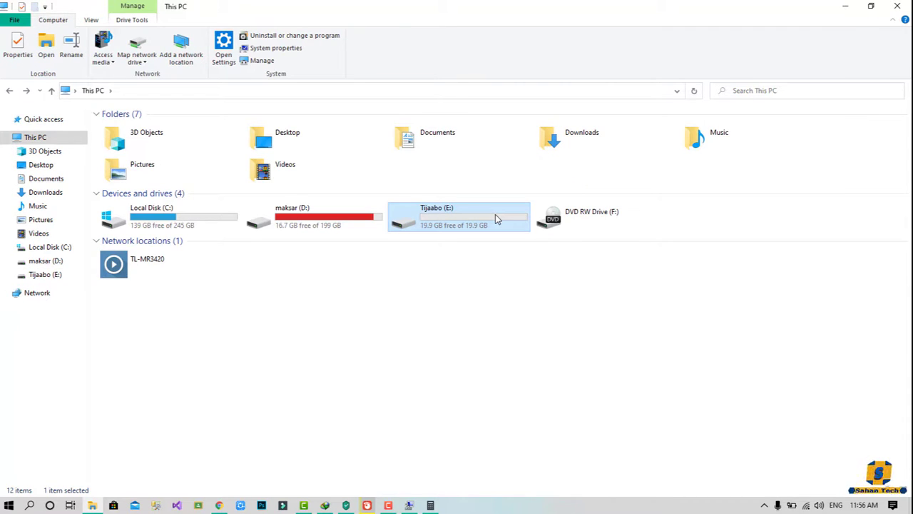
key(super+d)
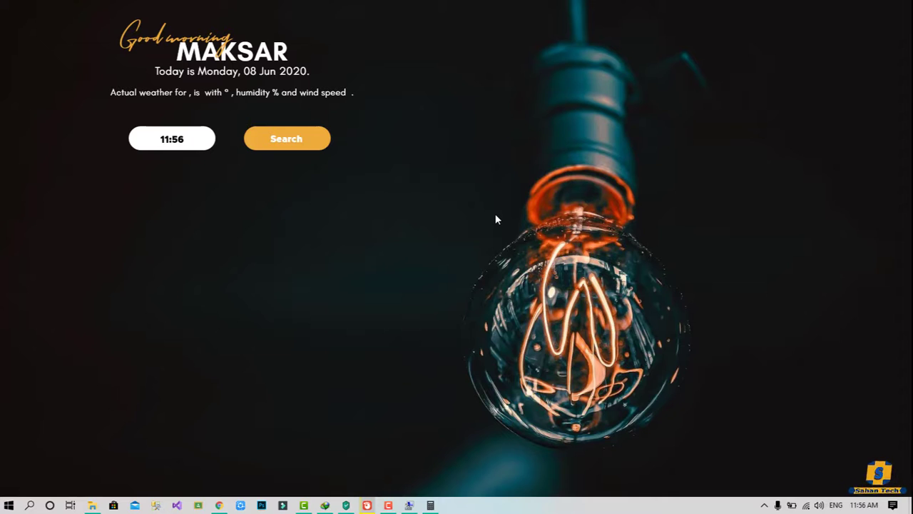